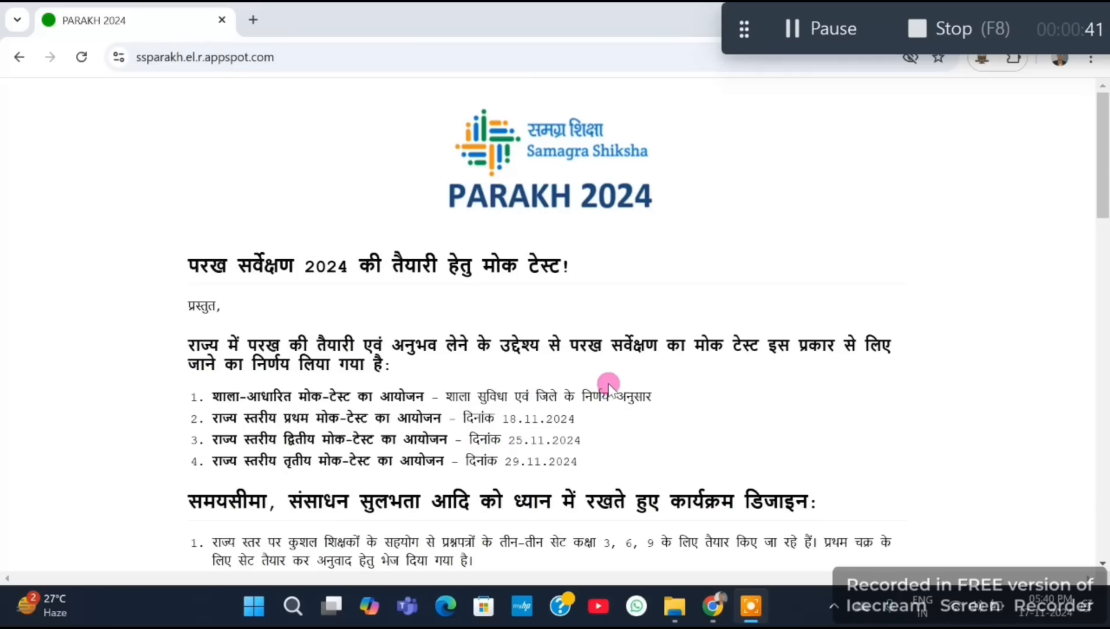
Proceed past the PARAKH 2024 mock test introduction and open the form for adding new student data.
scroll(606, 385, down, 10)
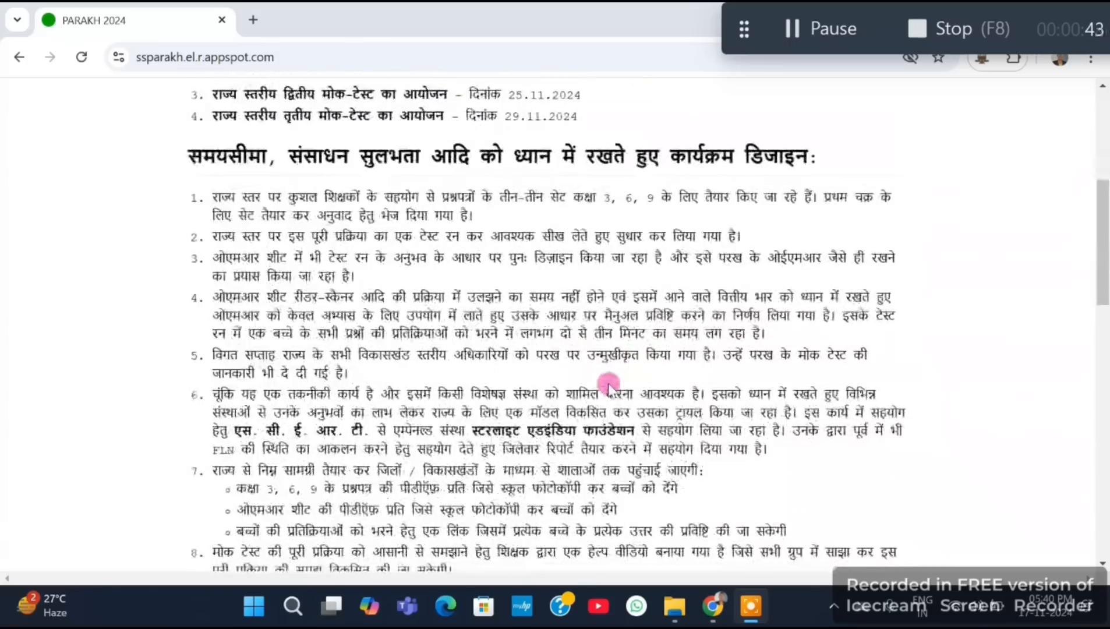
scroll(600, 389, down, 2)
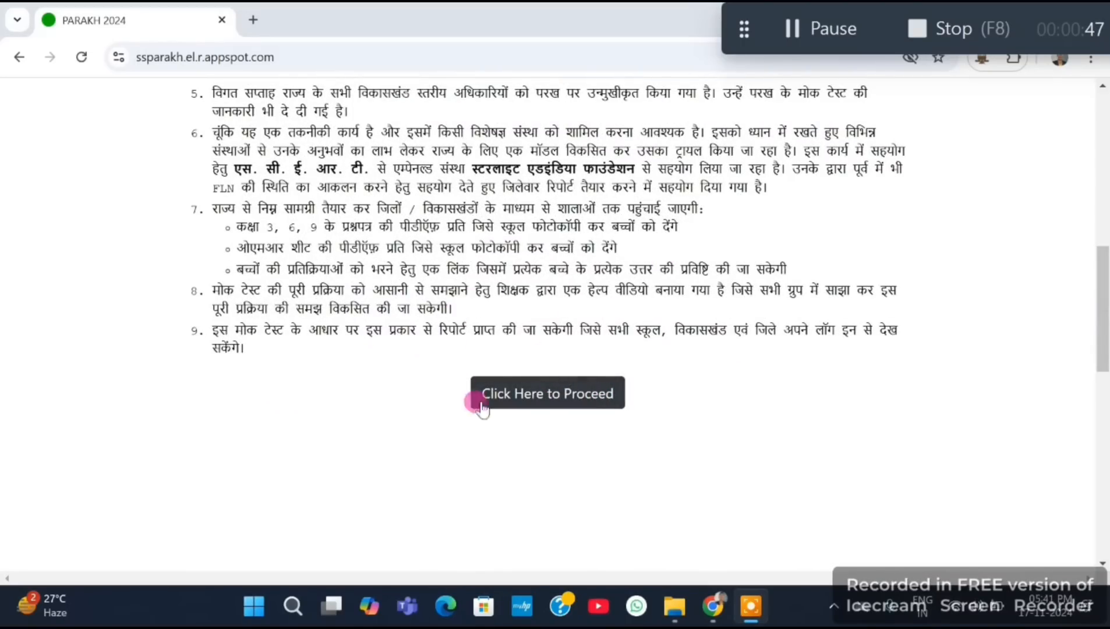
click(562, 403)
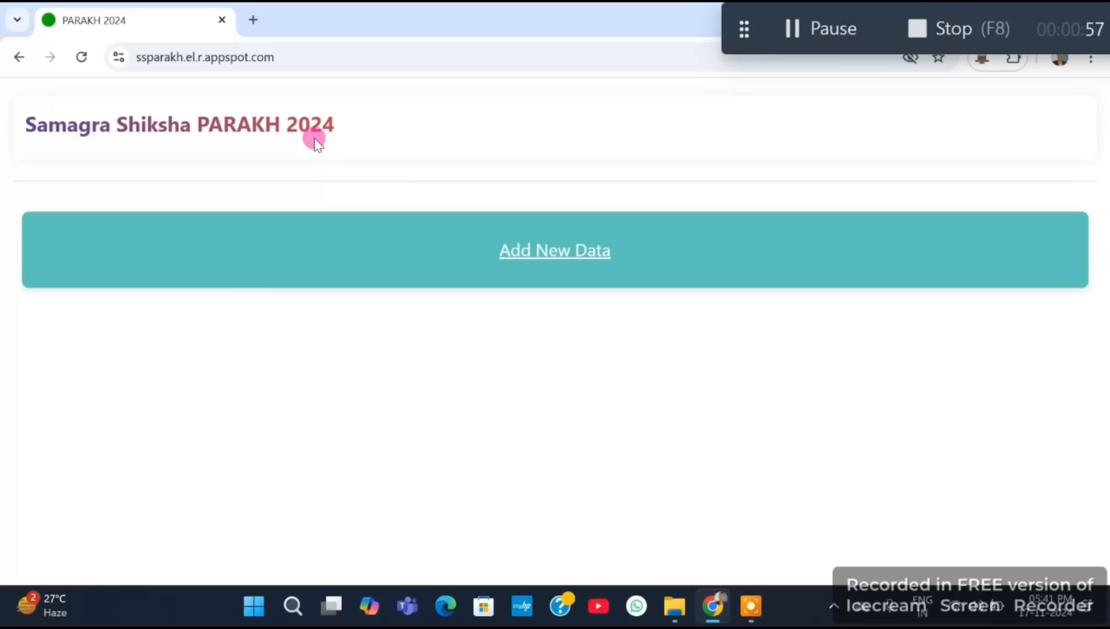
click(570, 259)
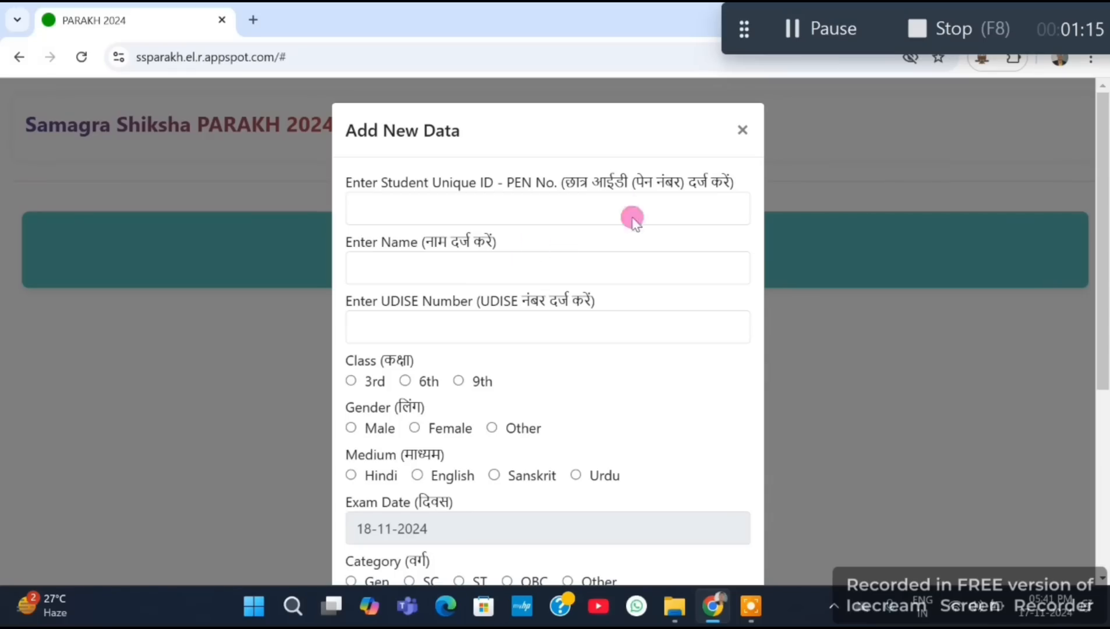
Fill in the student's unique ID (PEN number) in the new data form.
scroll(589, 274, down, 1)
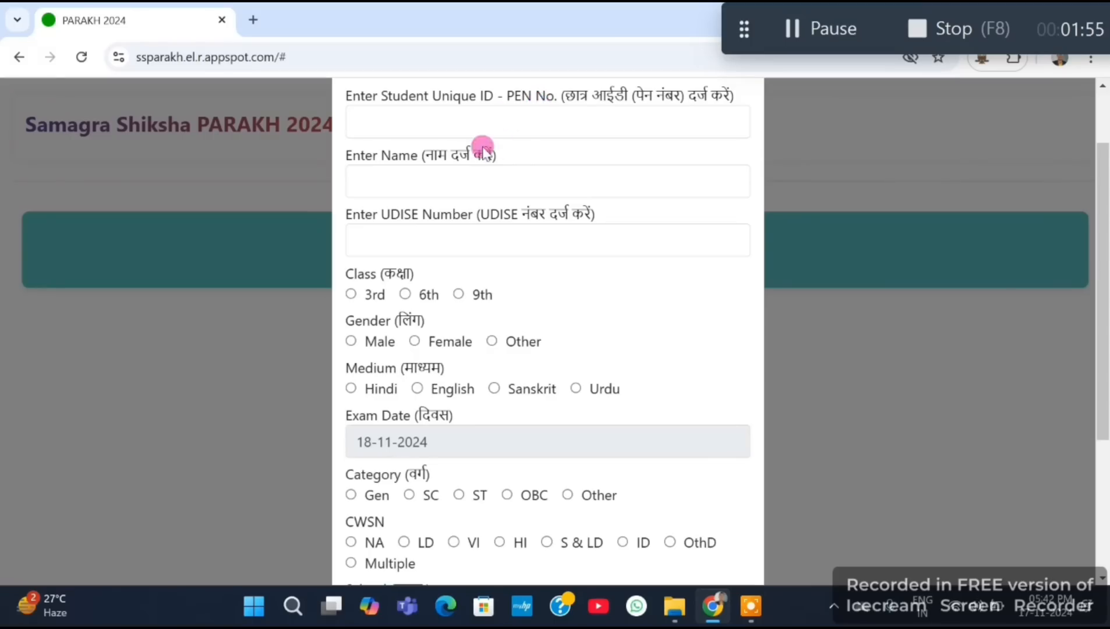
click(432, 115)
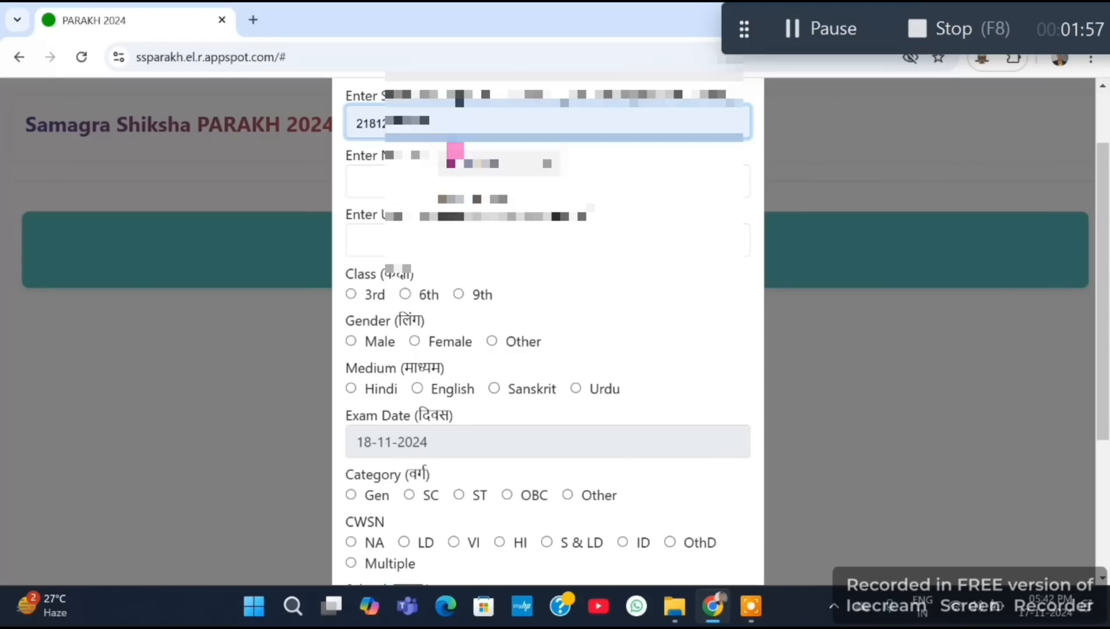
click(476, 201)
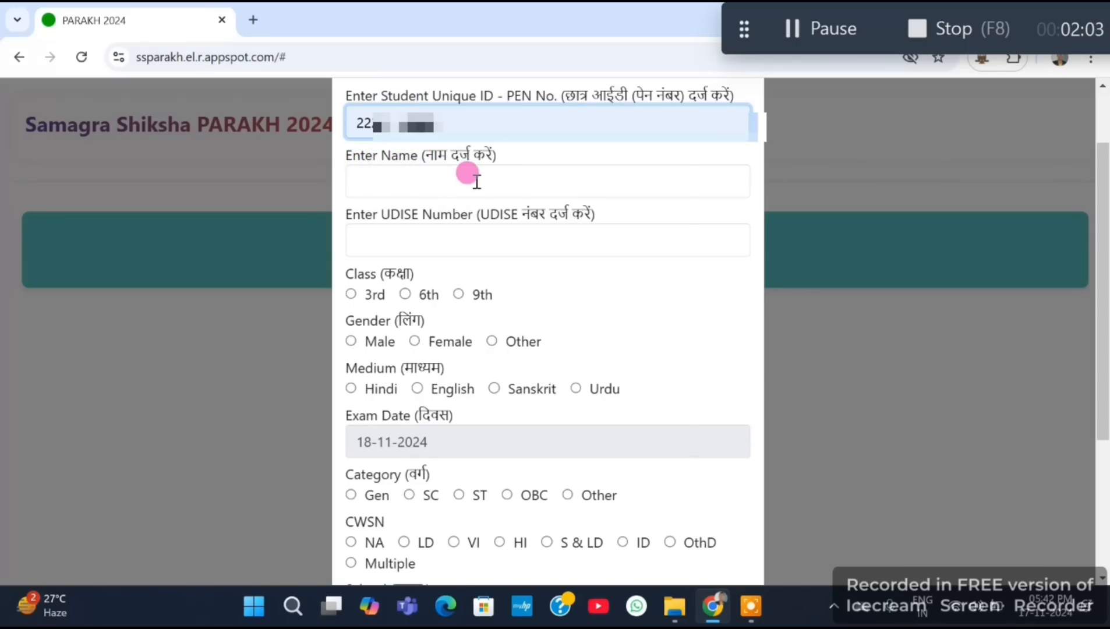
Enter the student's name, replace it with a different student's name, and fill in the school's UDISE number.
click(449, 184)
click(484, 286)
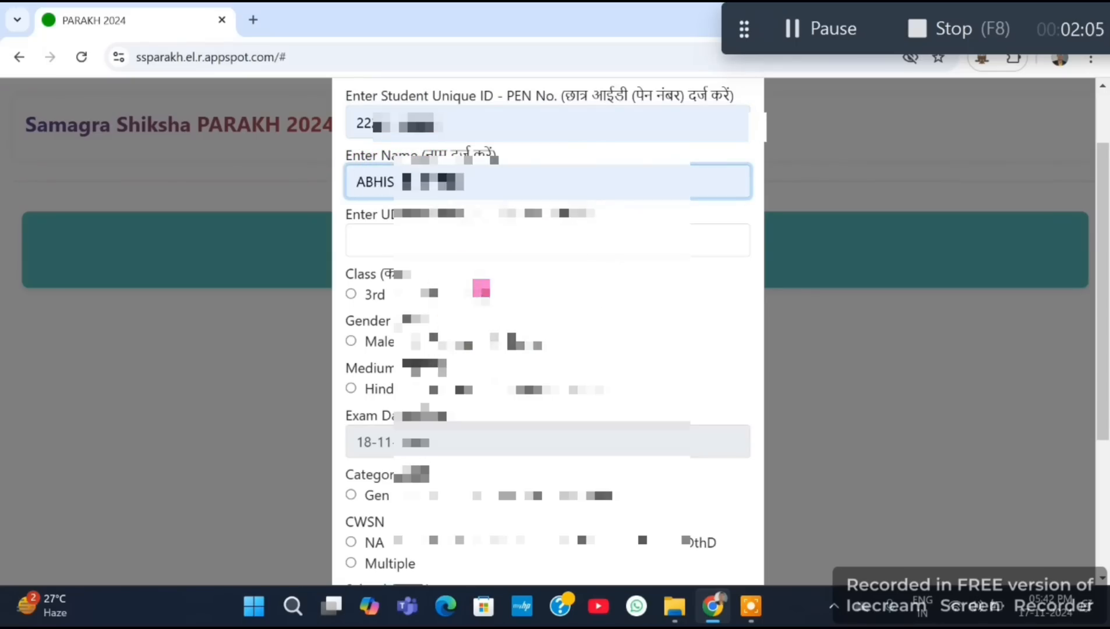
click(368, 191)
drag(368, 191, 466, 182)
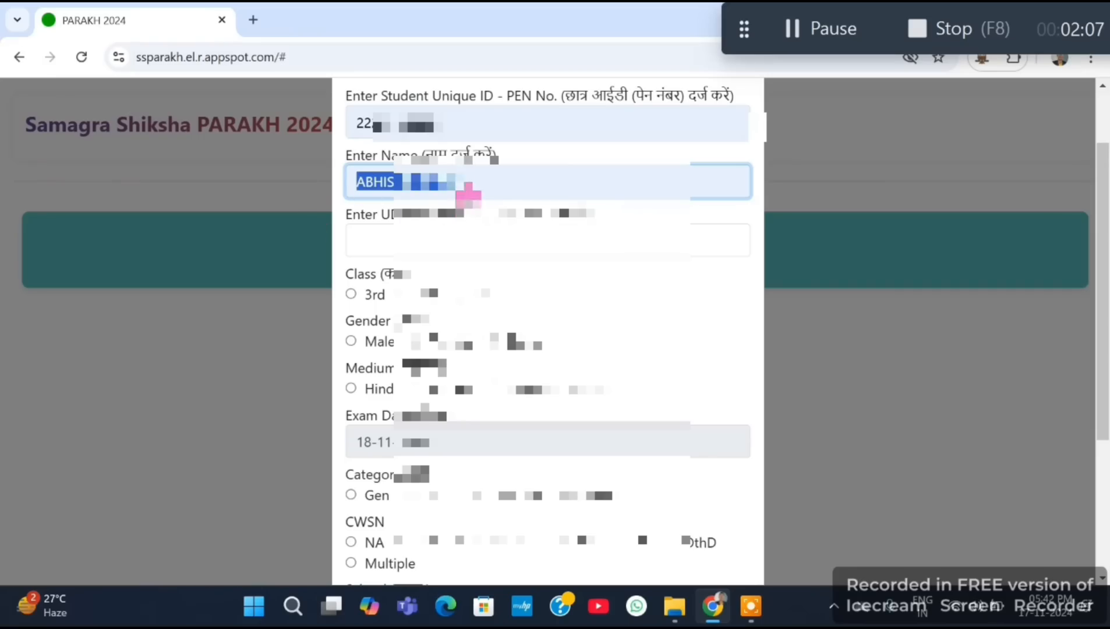
key(BackSpace)
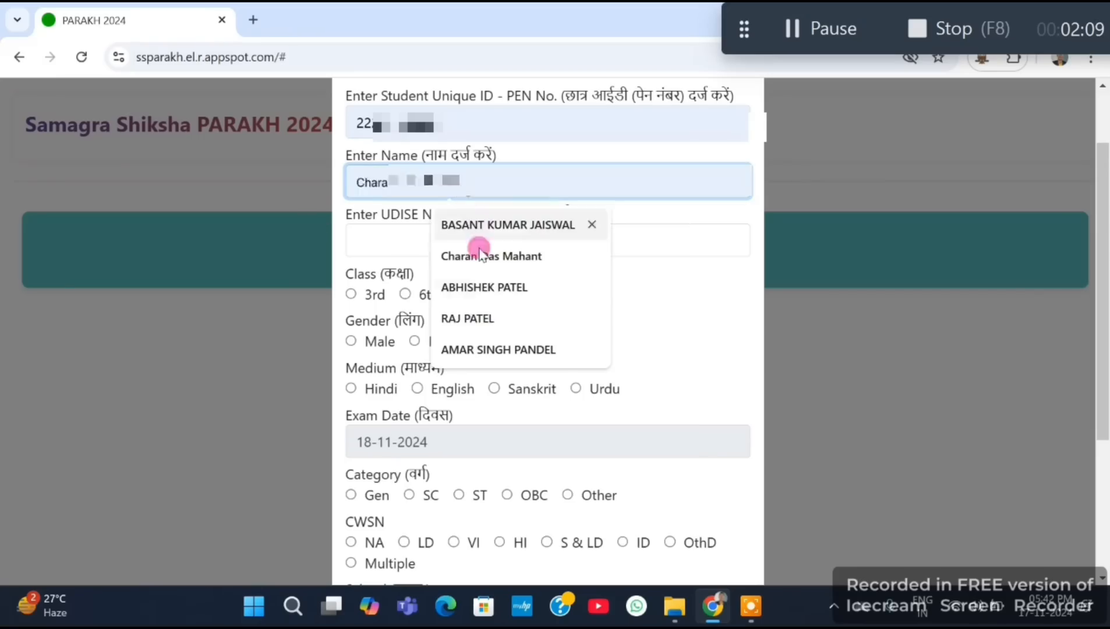
click(488, 347)
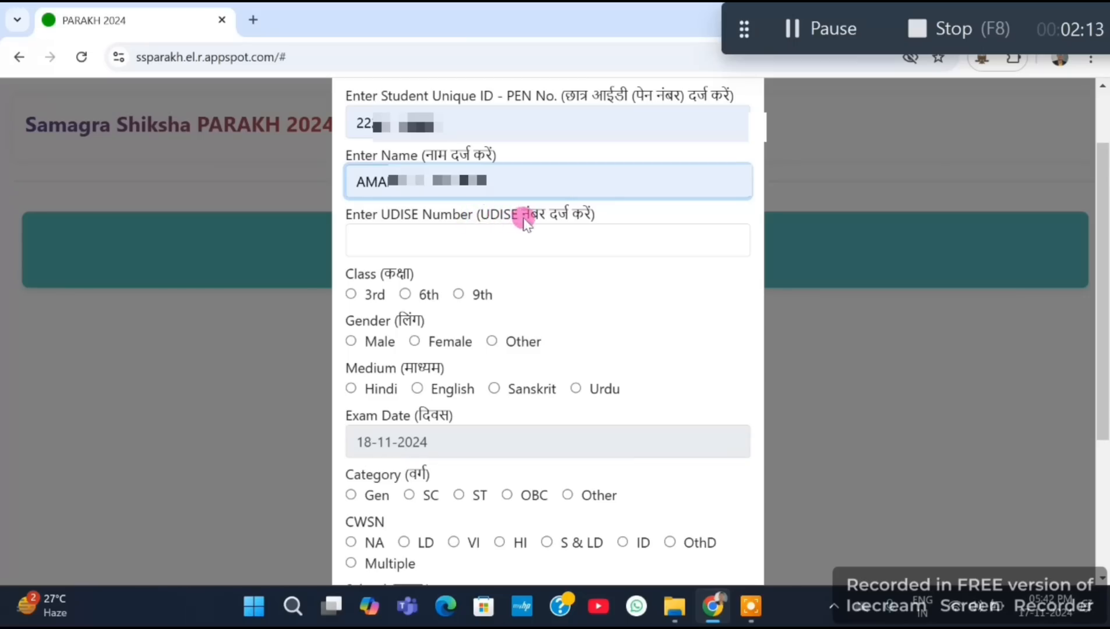
click(456, 243)
click(460, 282)
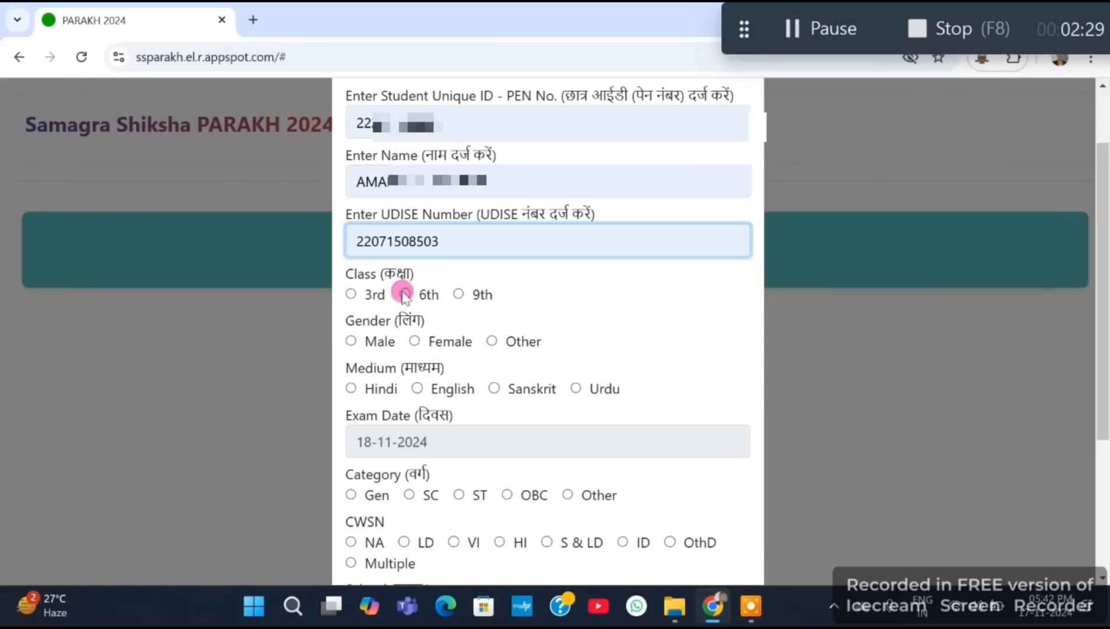
Set the student's class to 3rd, gender to Male and medium to Hindi.
click(351, 294)
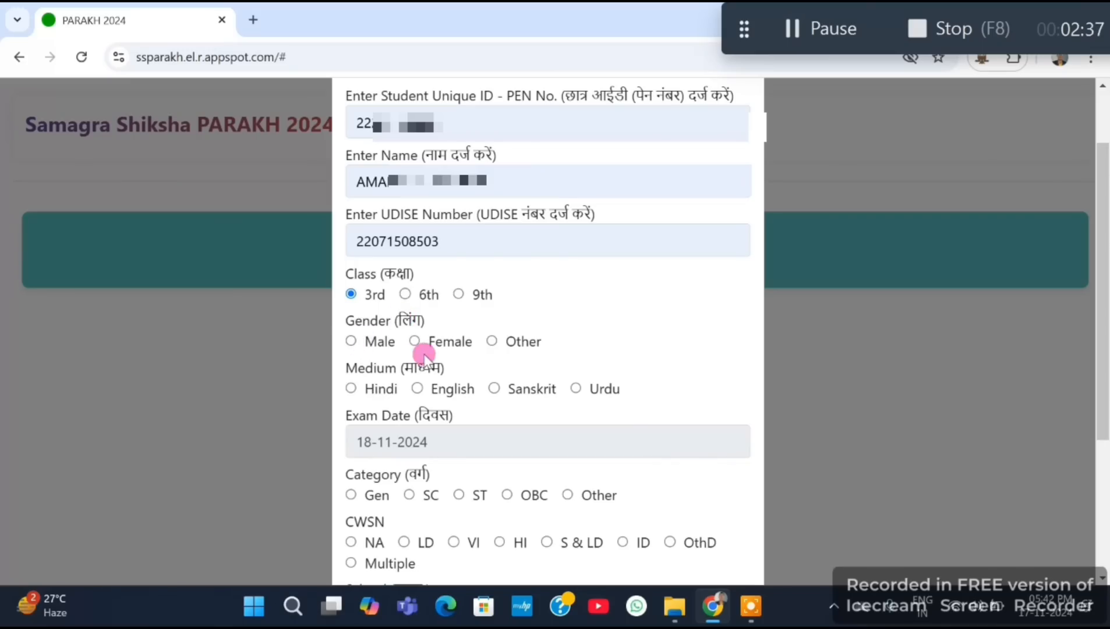
click(351, 341)
click(351, 389)
Set the category to SC, CWSN to NA, school to Co-ed and school type to सामान्य.
scroll(437, 442, down, 3)
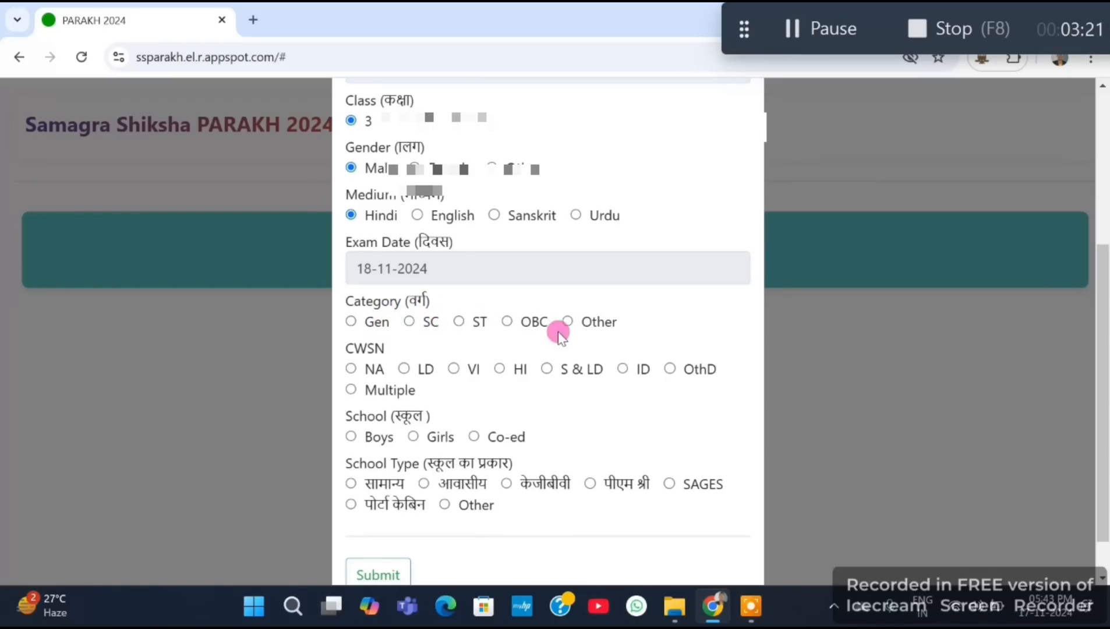
click(409, 321)
scroll(409, 326, down, 1)
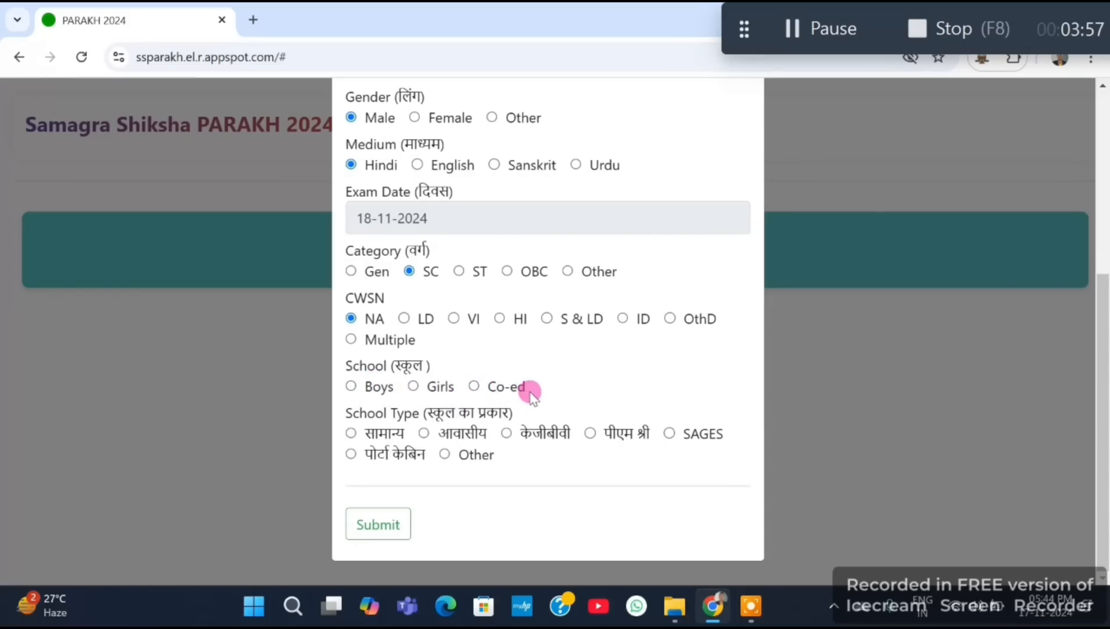
click(474, 385)
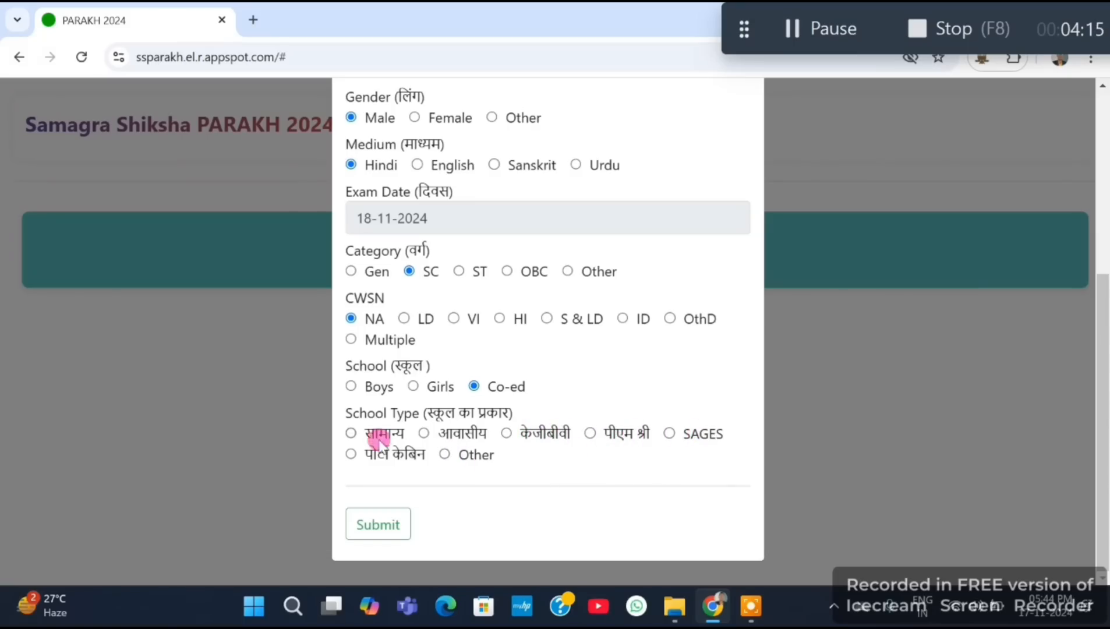
click(352, 434)
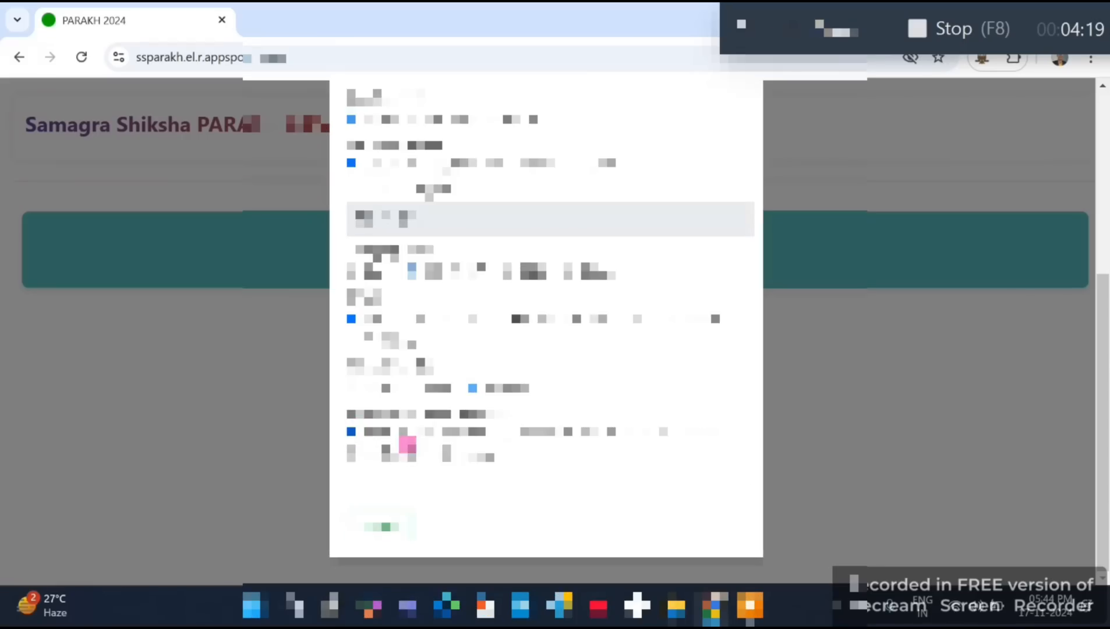
Review the completed student details and submit the form.
scroll(513, 428, up, 5)
scroll(496, 239, down, 5)
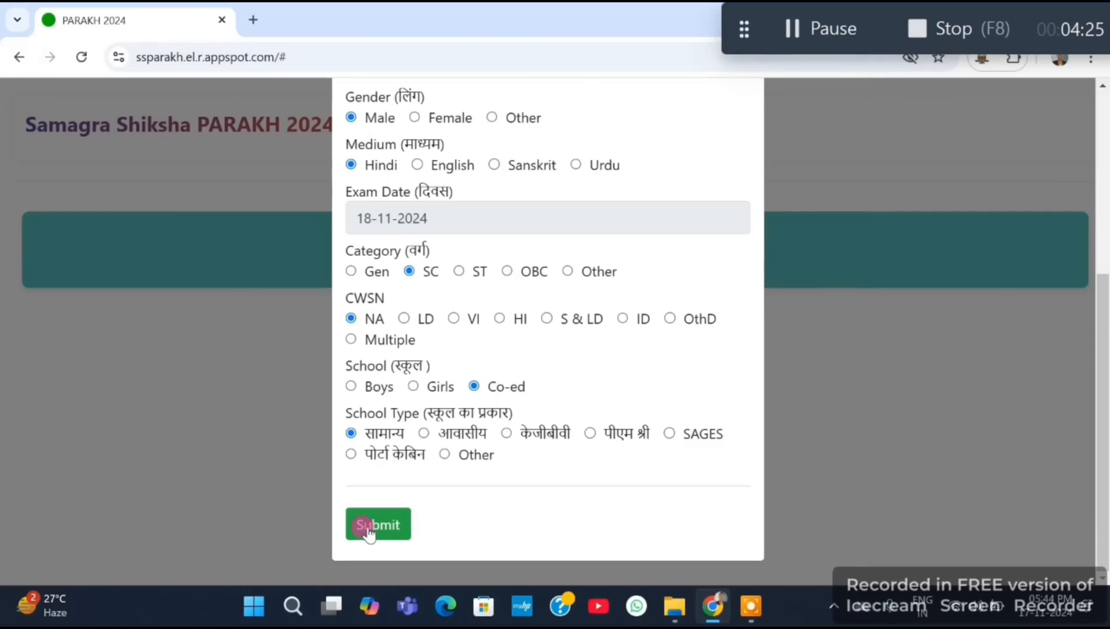
click(368, 531)
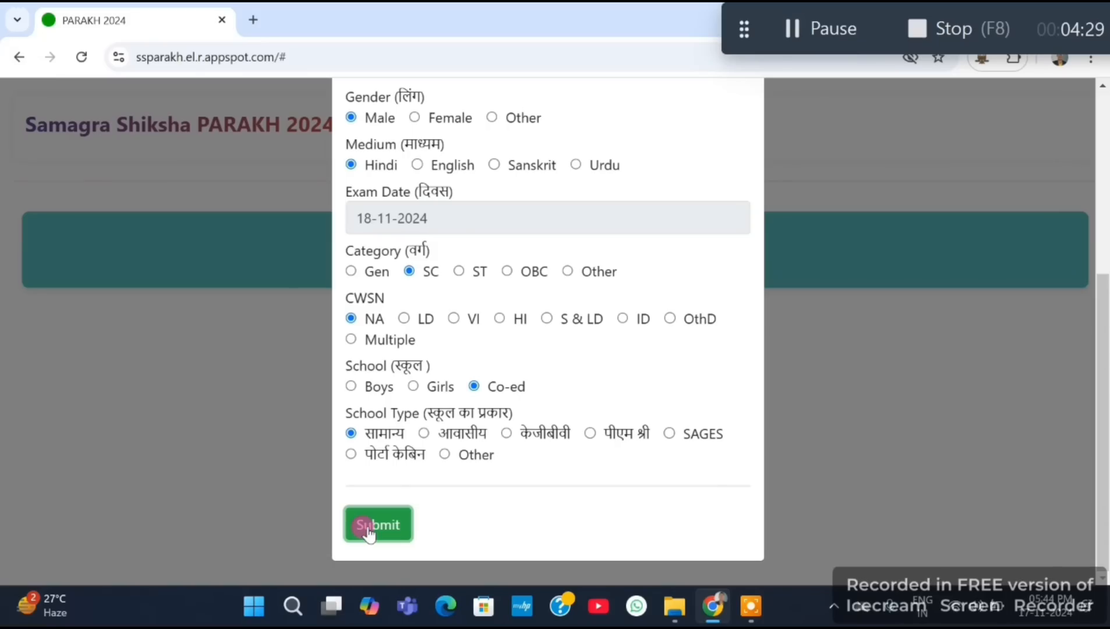
click(368, 527)
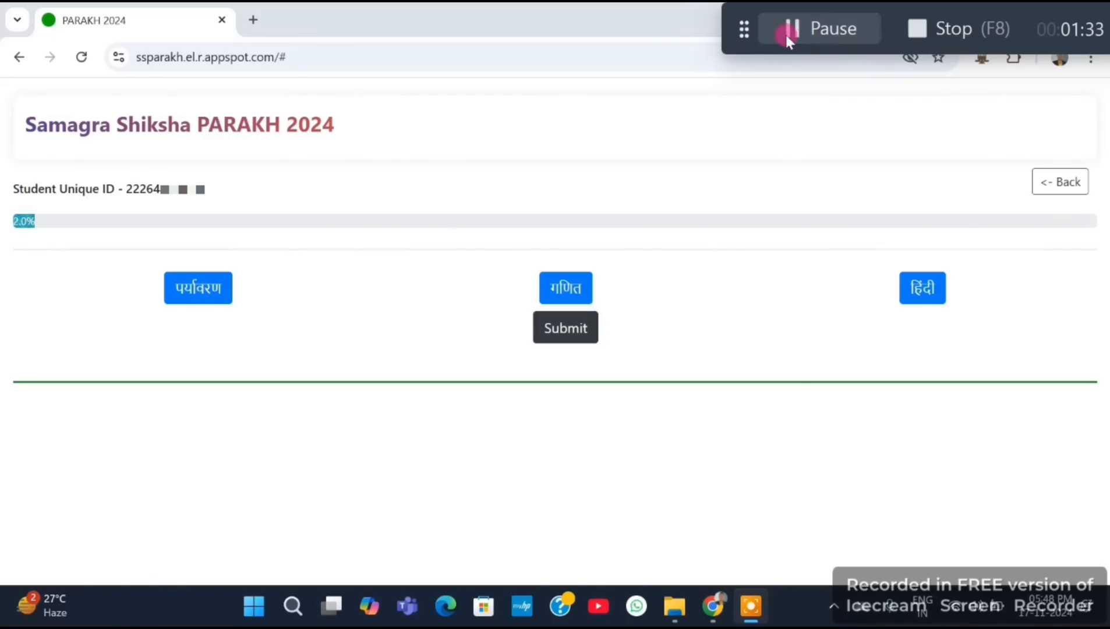
Open the पर्यावरण answer sheet and mark question 1 as NA and question 2 as ZM.
click(198, 289)
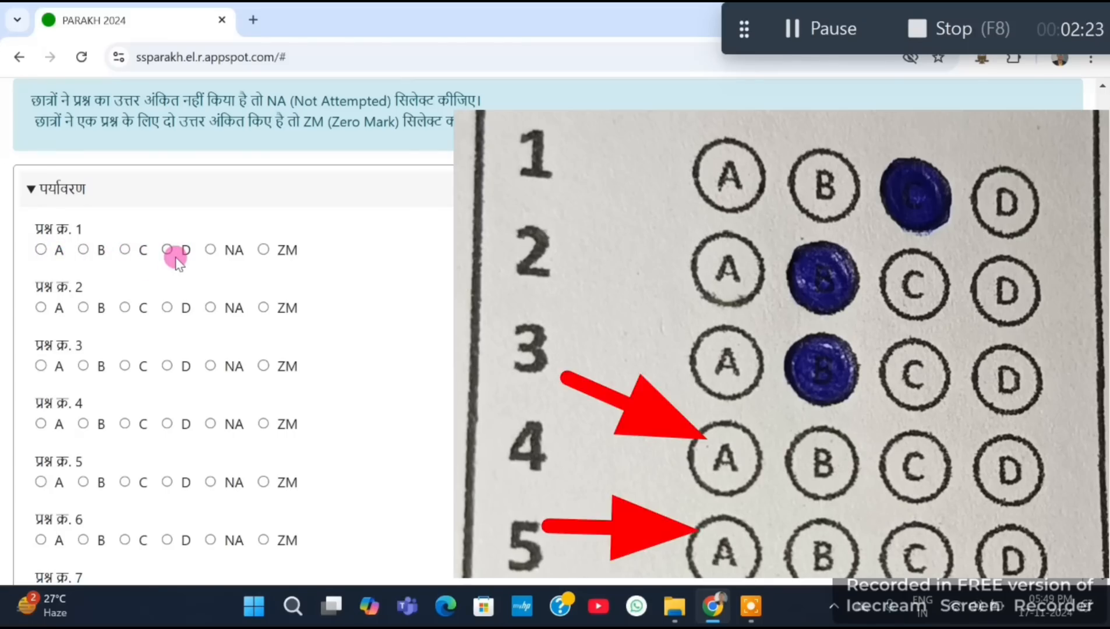
click(210, 250)
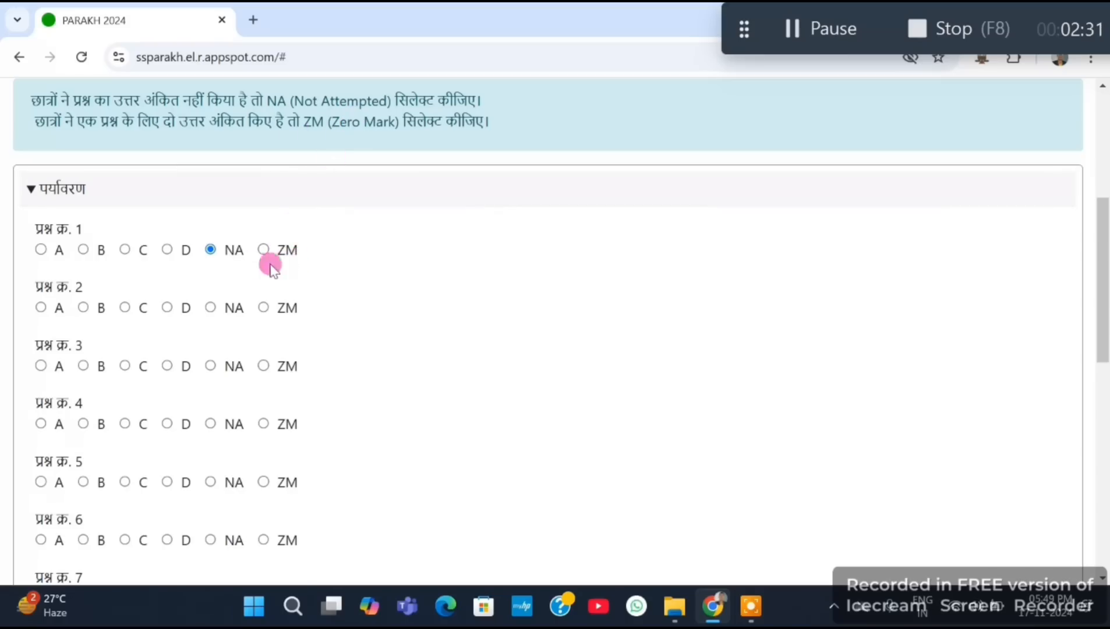
scroll(131, 257, down, 2)
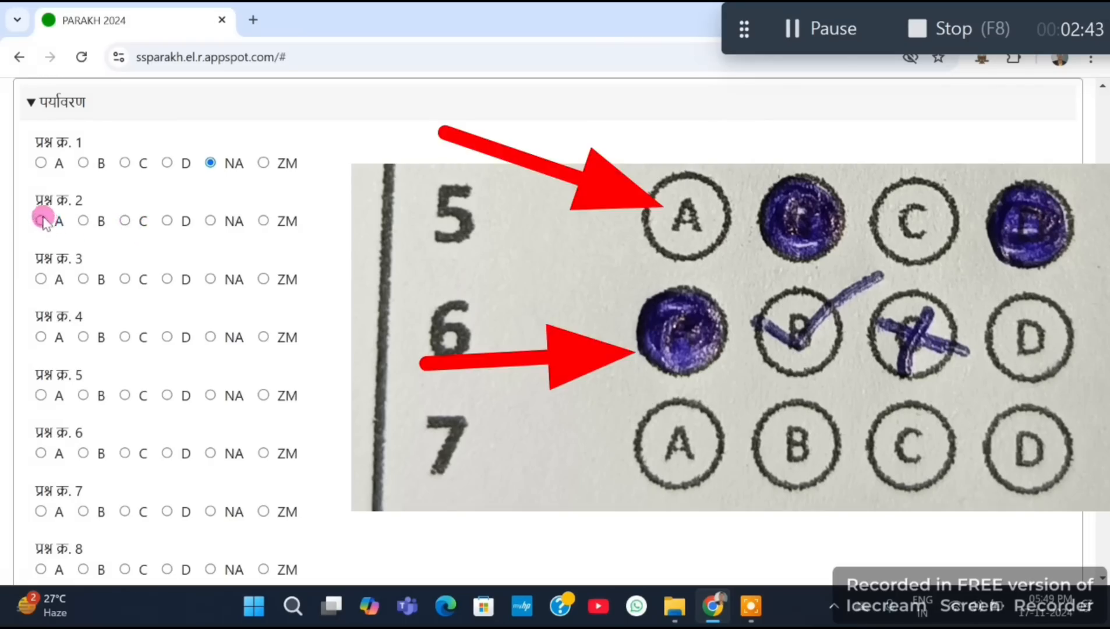
scroll(75, 228, up, 2)
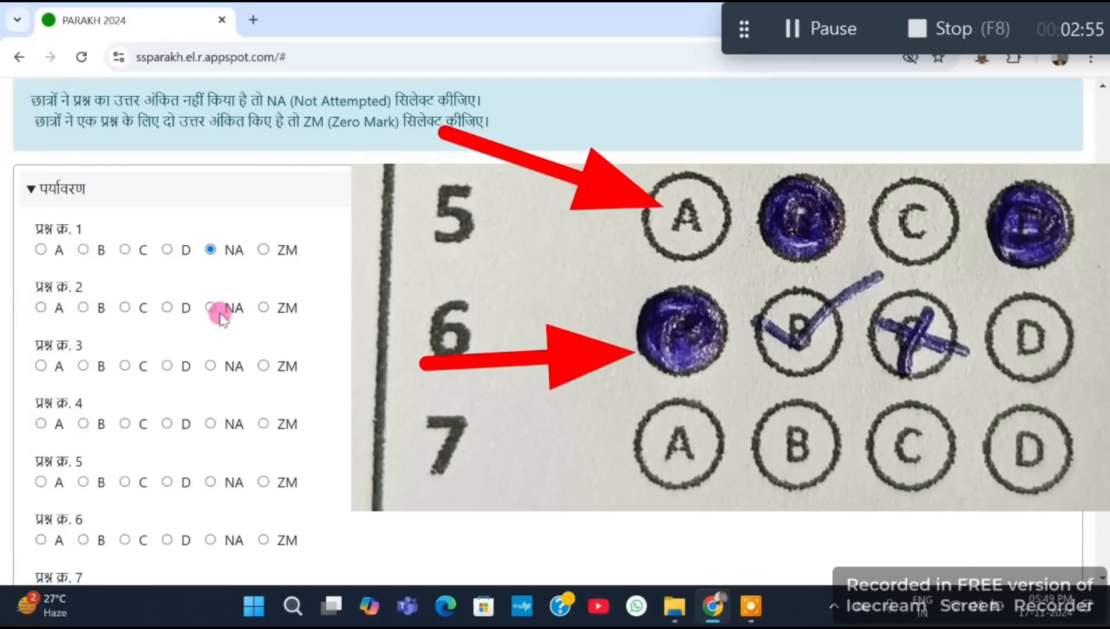
click(263, 307)
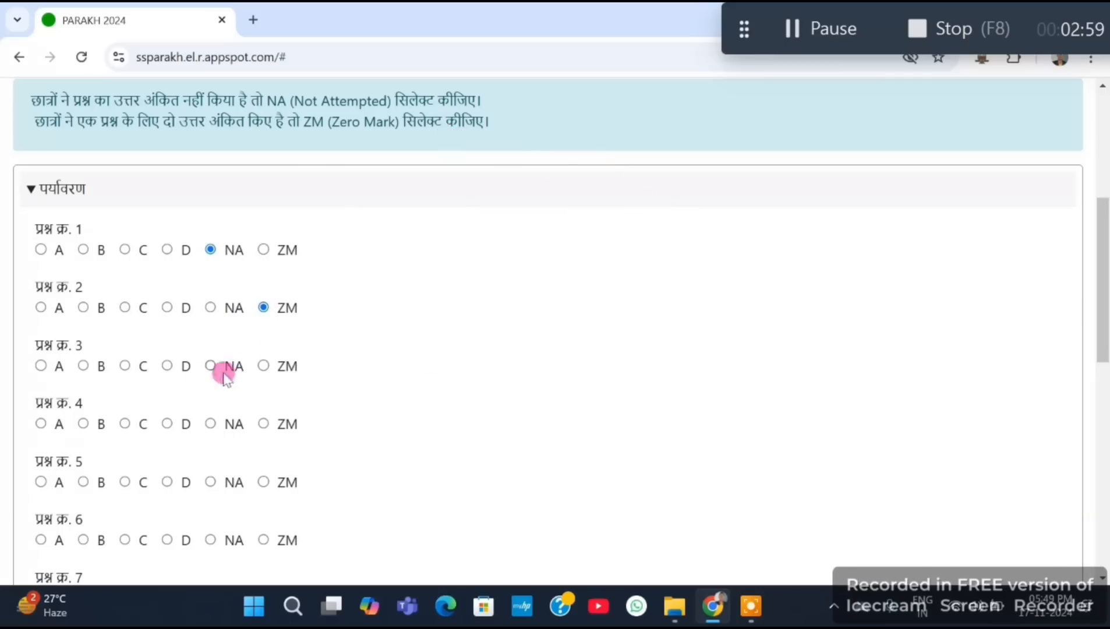
Look through the पर्यावरण answer entries for questions 1 to 15.
scroll(154, 346, down, 2)
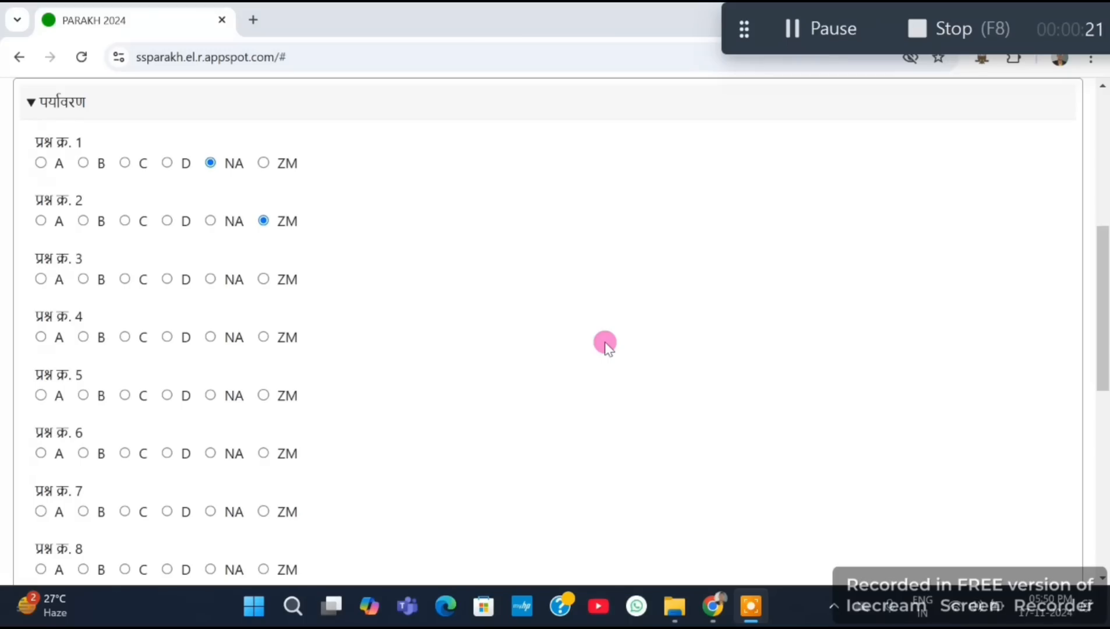
scroll(357, 427, down, 7)
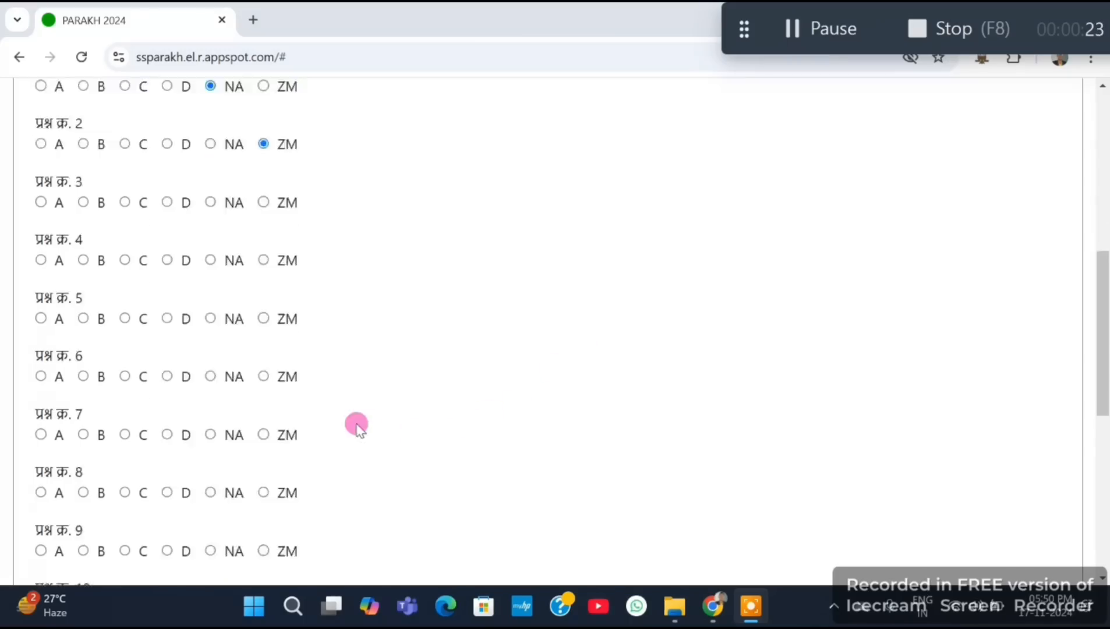
scroll(305, 449, down, 3)
scroll(297, 443, up, 15)
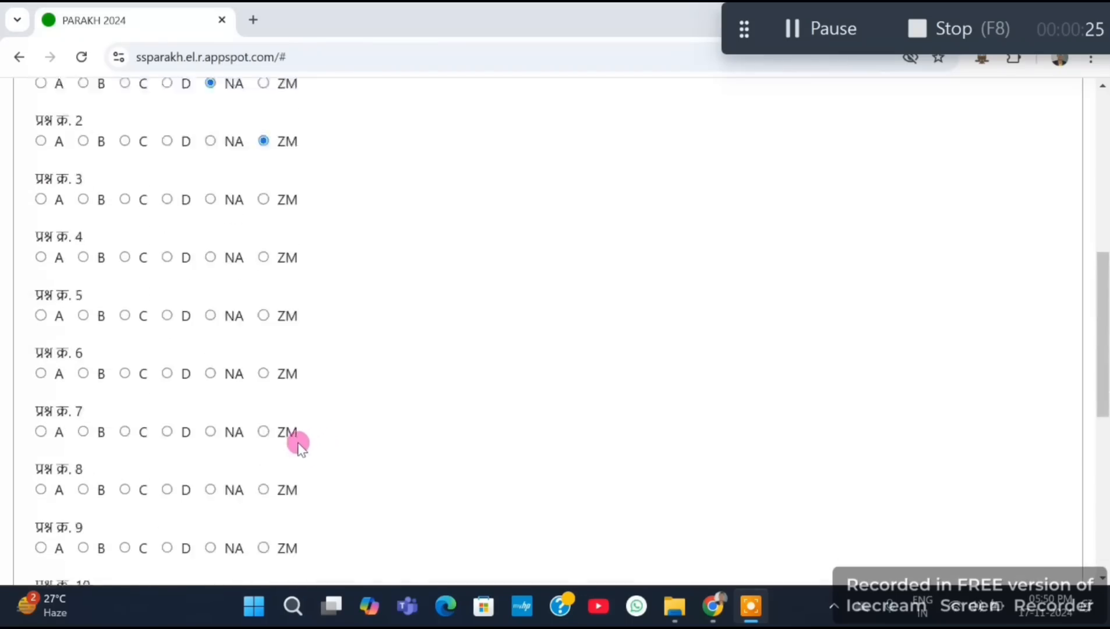
scroll(582, 230, down, 15)
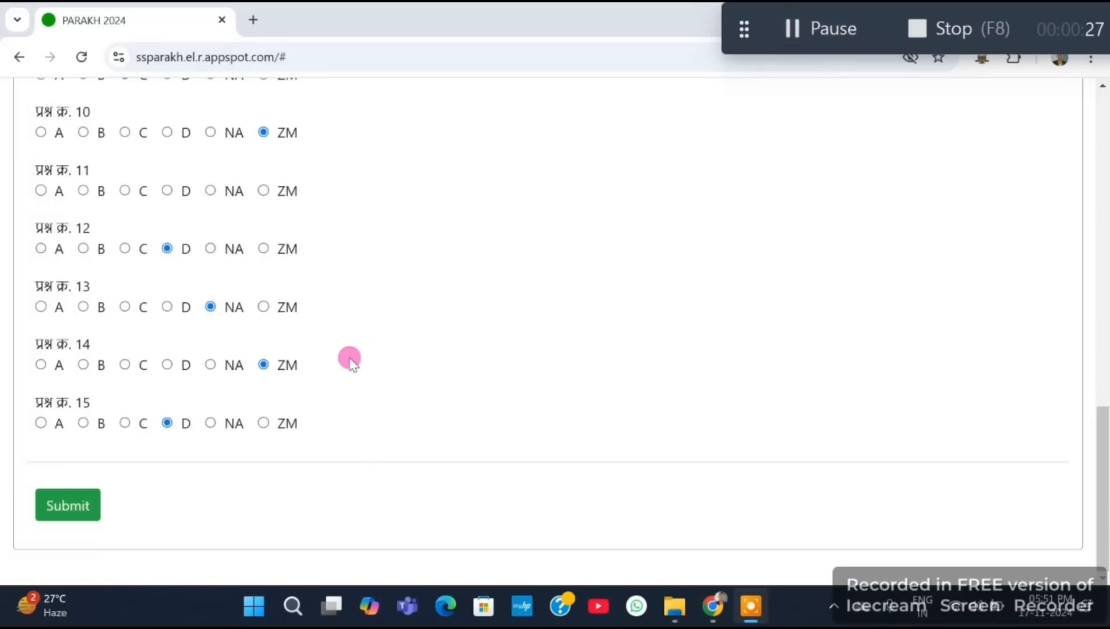
scroll(347, 359, up, 10)
scroll(287, 278, up, 1)
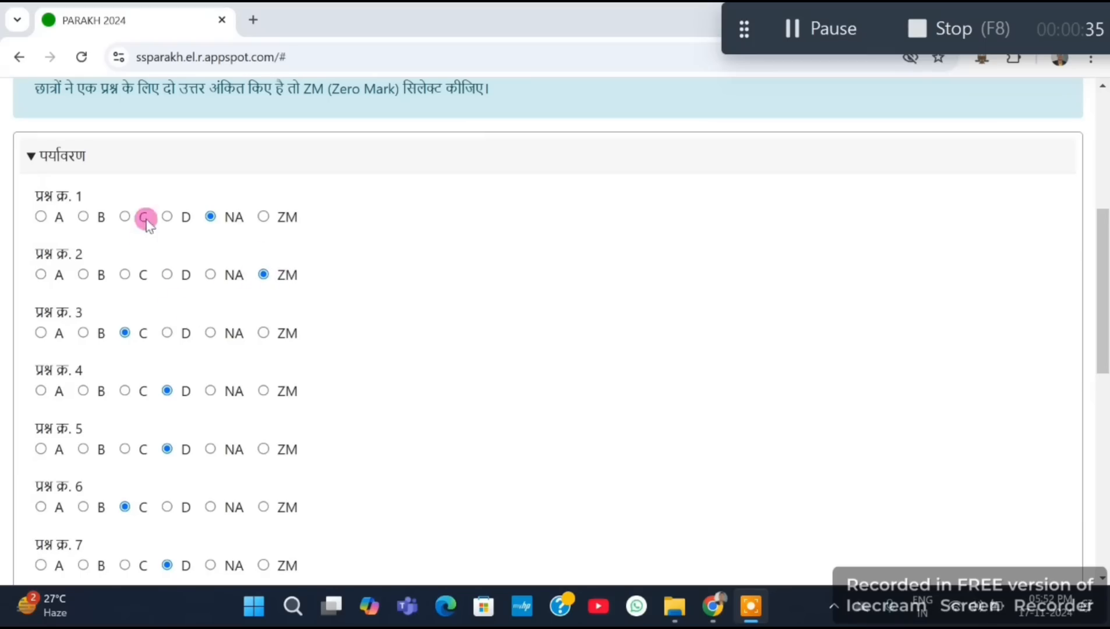
scroll(245, 210, up, 2)
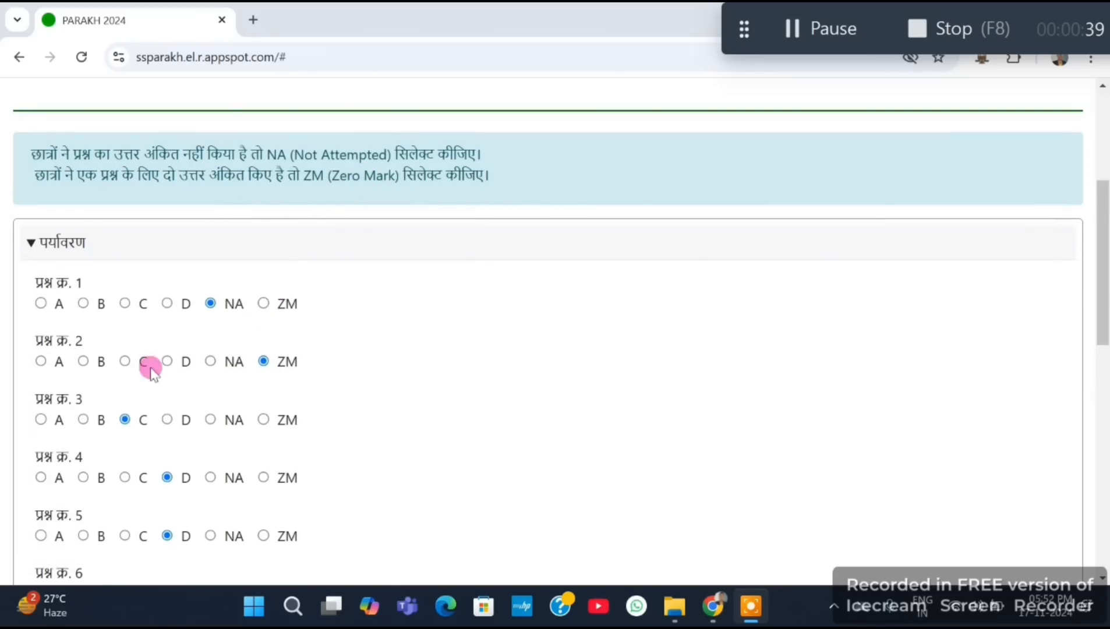
Submit the student's पर्यावरण answers.
scroll(307, 326, down, 10)
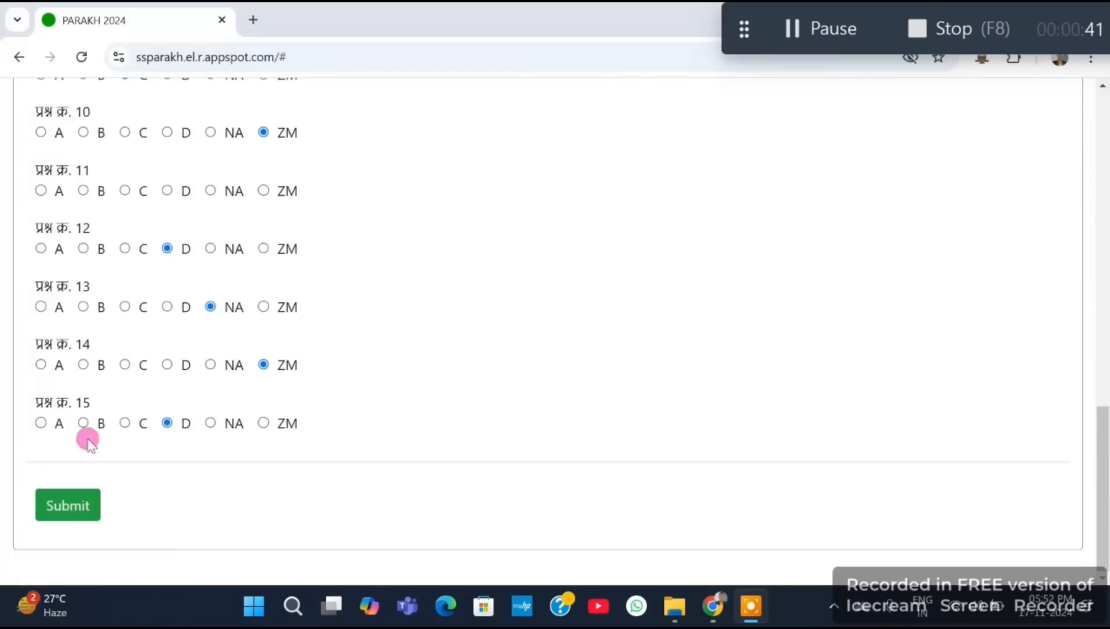
click(64, 507)
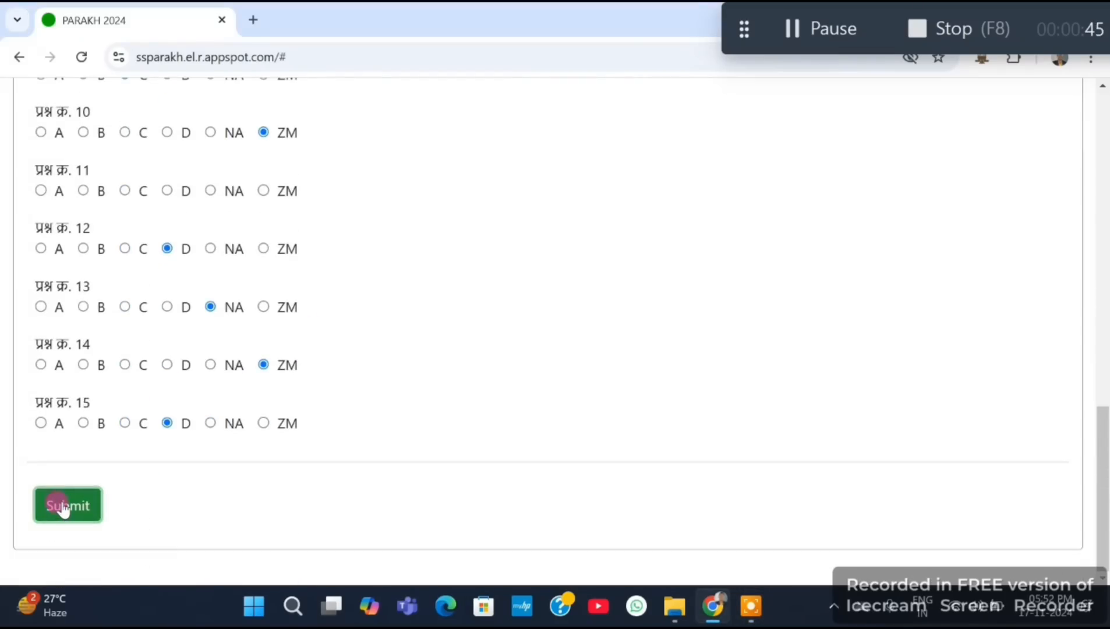
click(64, 506)
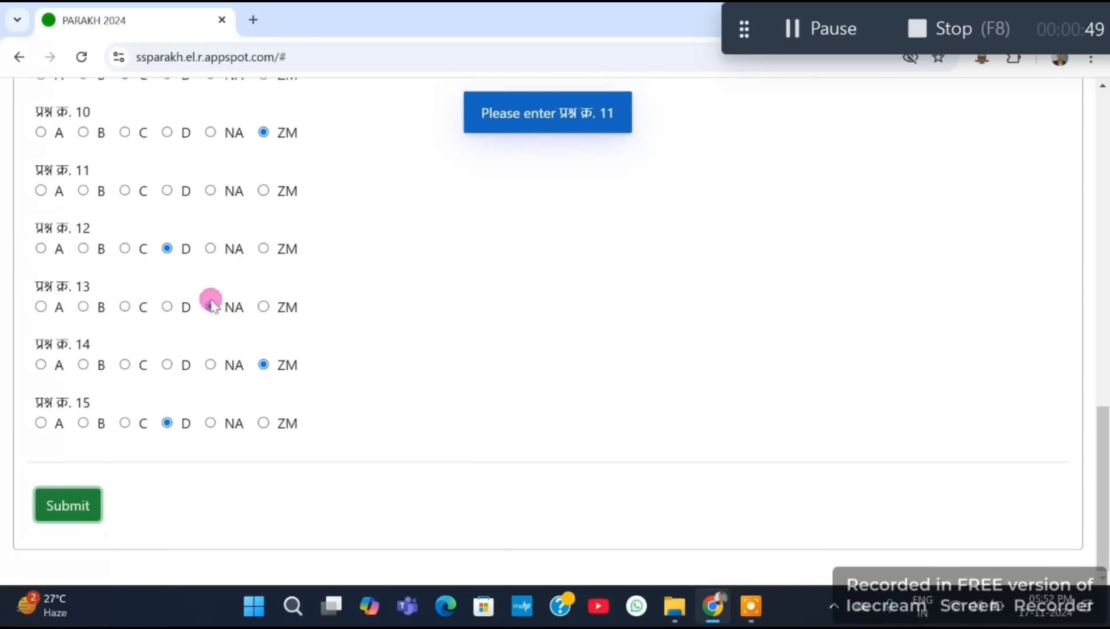
click(63, 516)
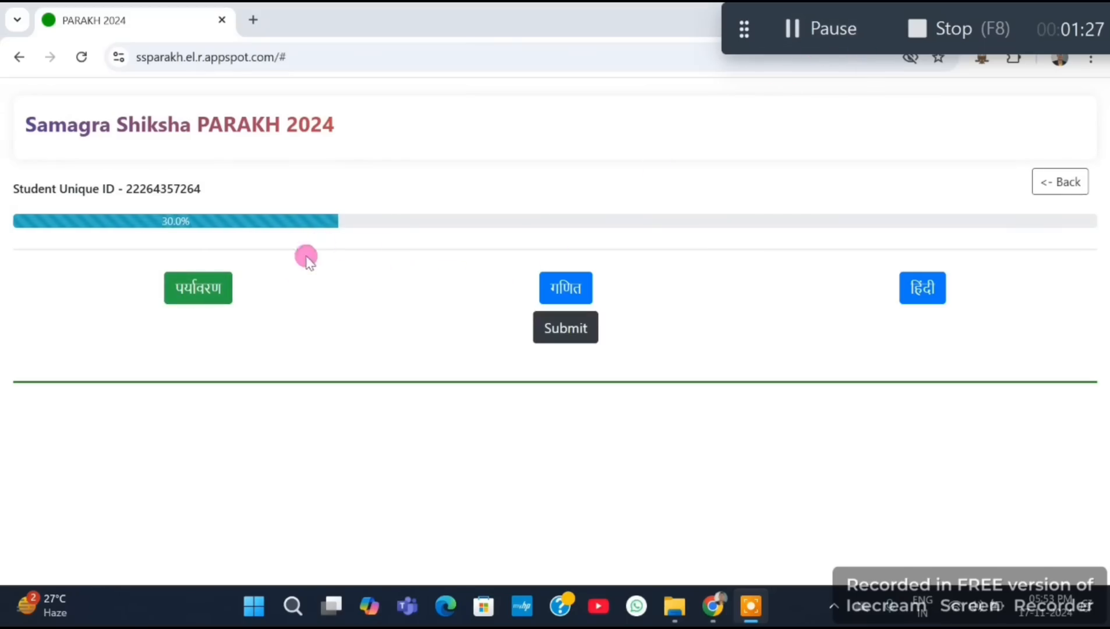
Open the गणित answer sheet and submit the student's answers for questions 1 to 15.
click(564, 289)
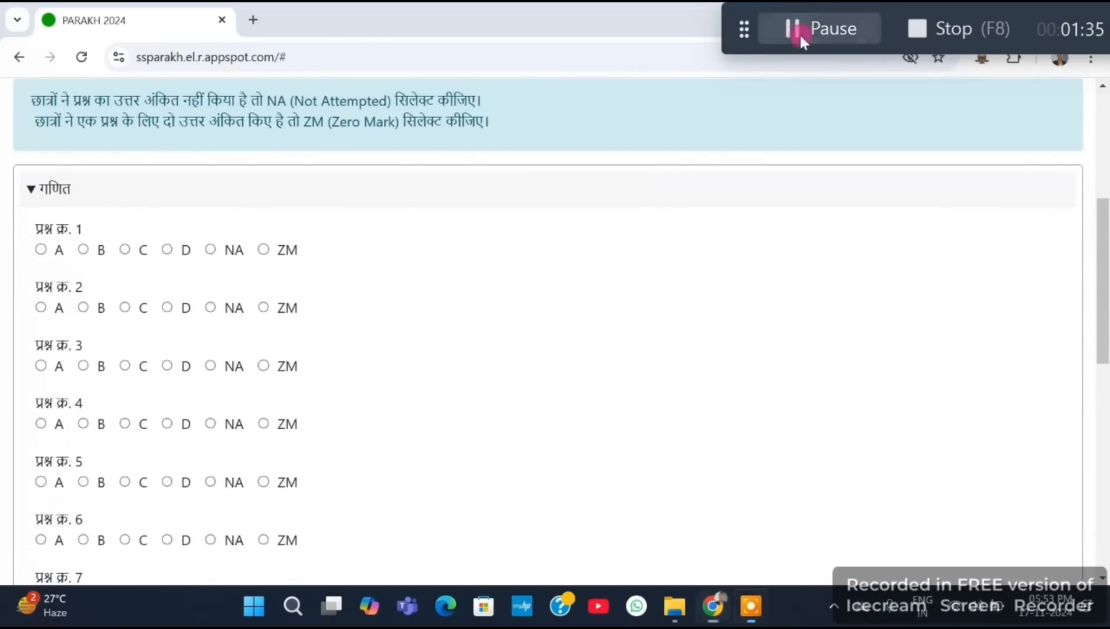
click(795, 29)
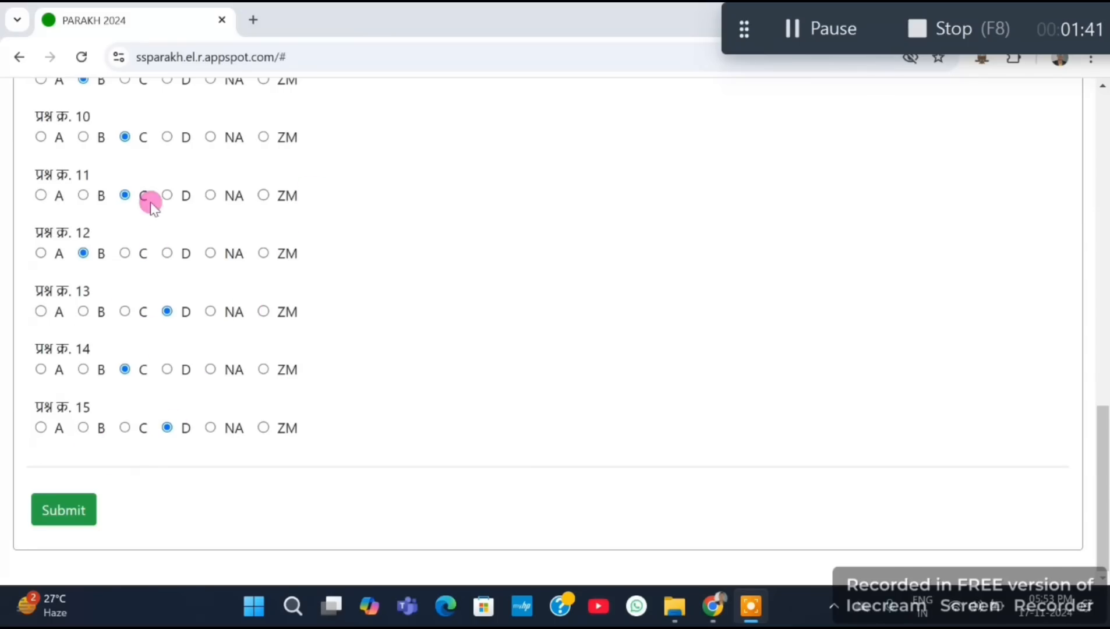
click(71, 510)
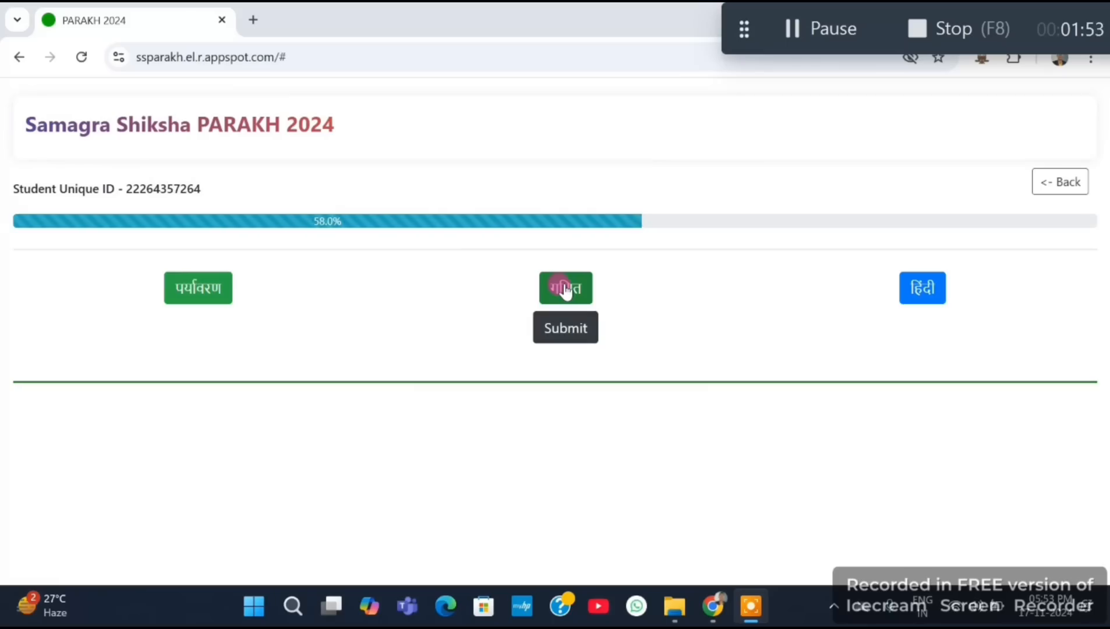
Open the हिंदी answer sheet and submit the student's answers for questions 1 to 15.
click(920, 291)
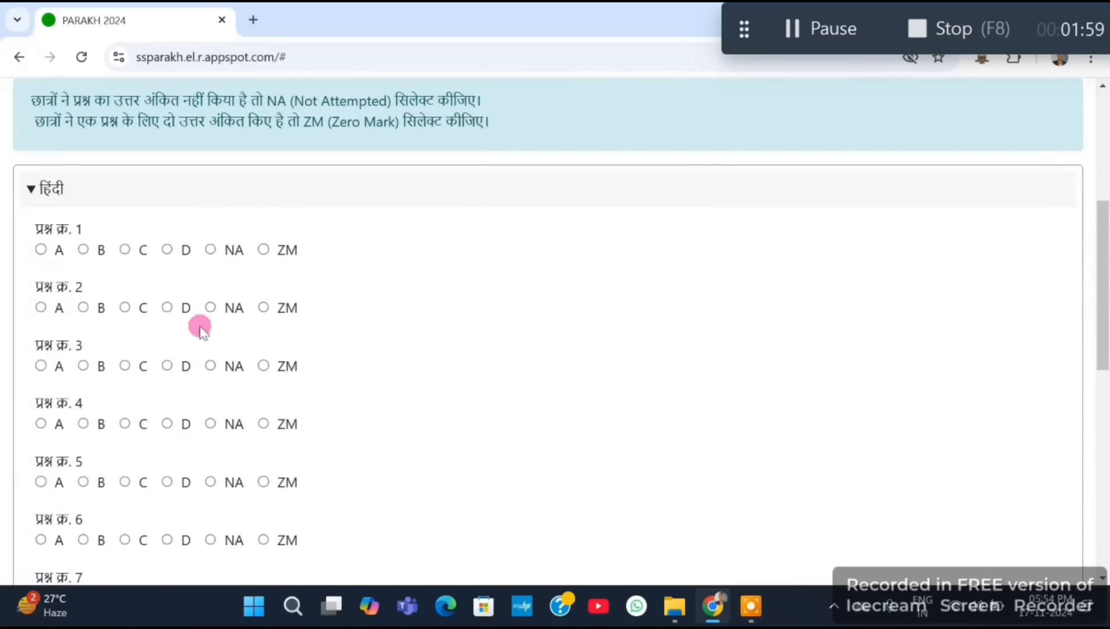
click(798, 27)
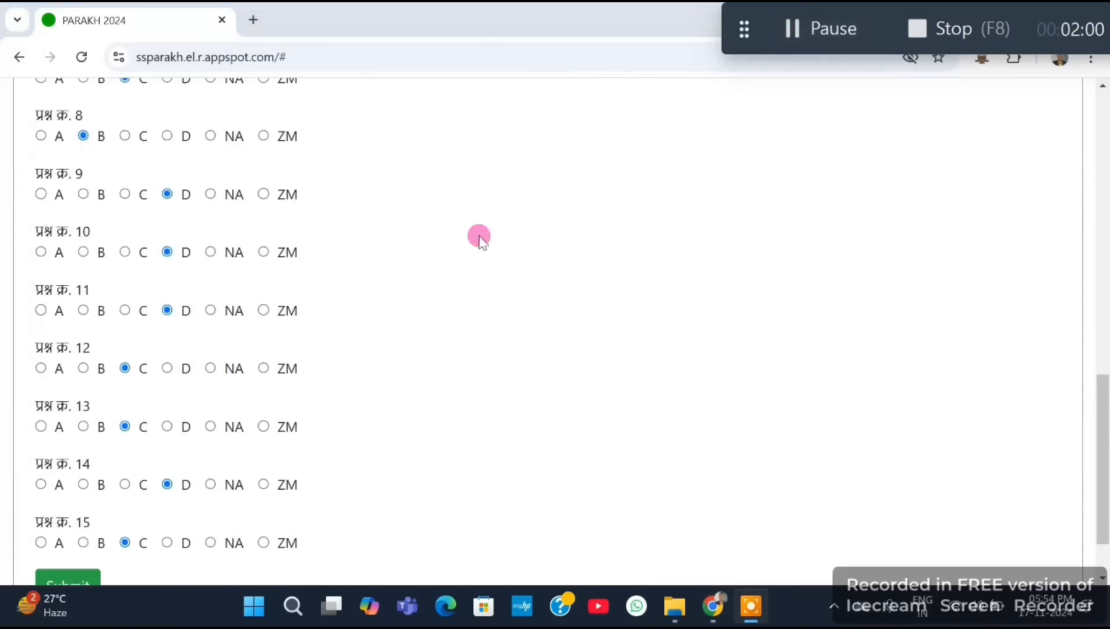
scroll(478, 237, down, 2)
click(84, 510)
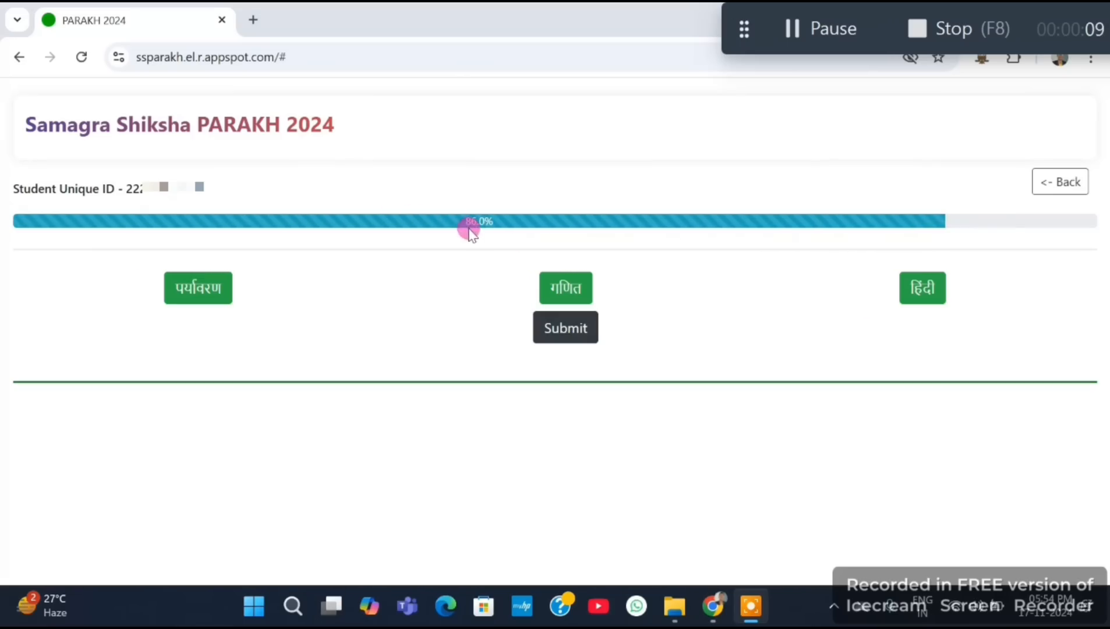
Submit and confirm the student's complete form with all three subjects, and start another form.
click(564, 337)
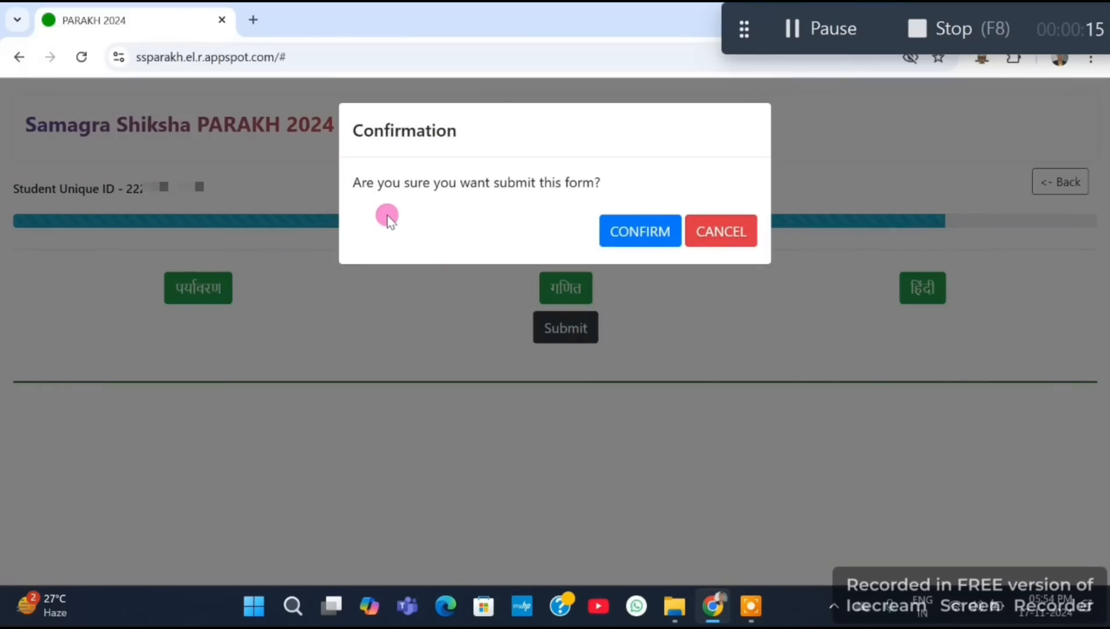
click(634, 231)
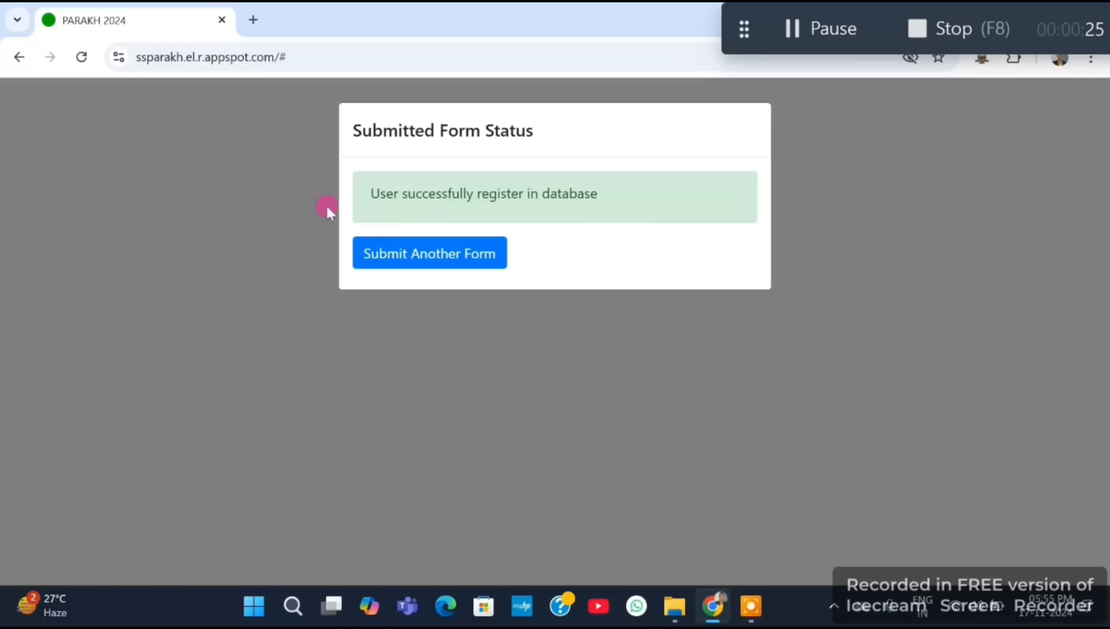
click(411, 256)
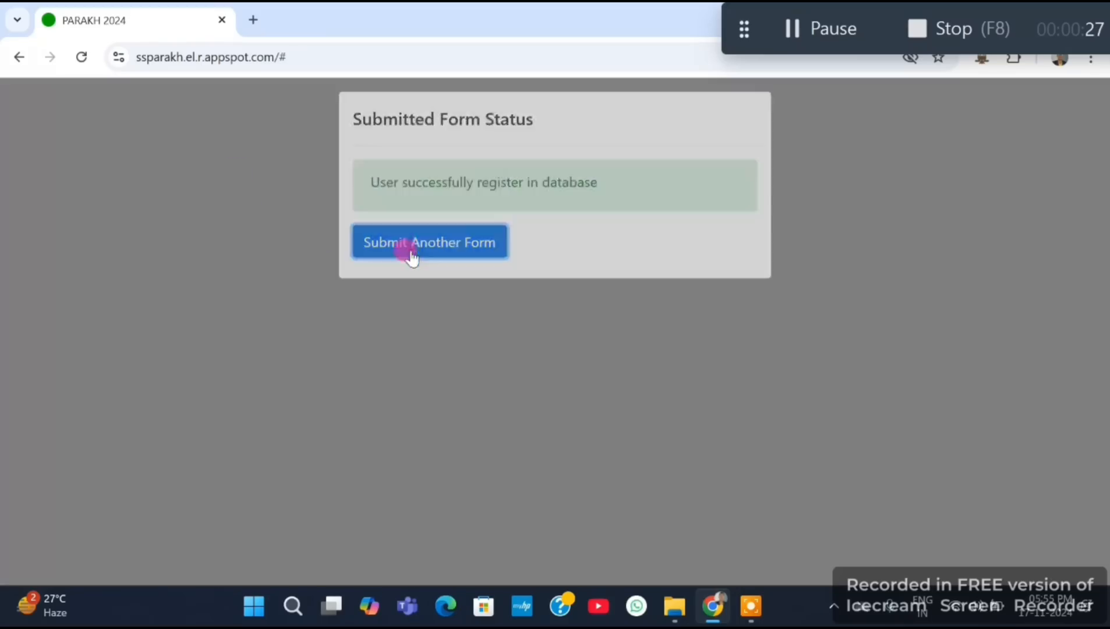